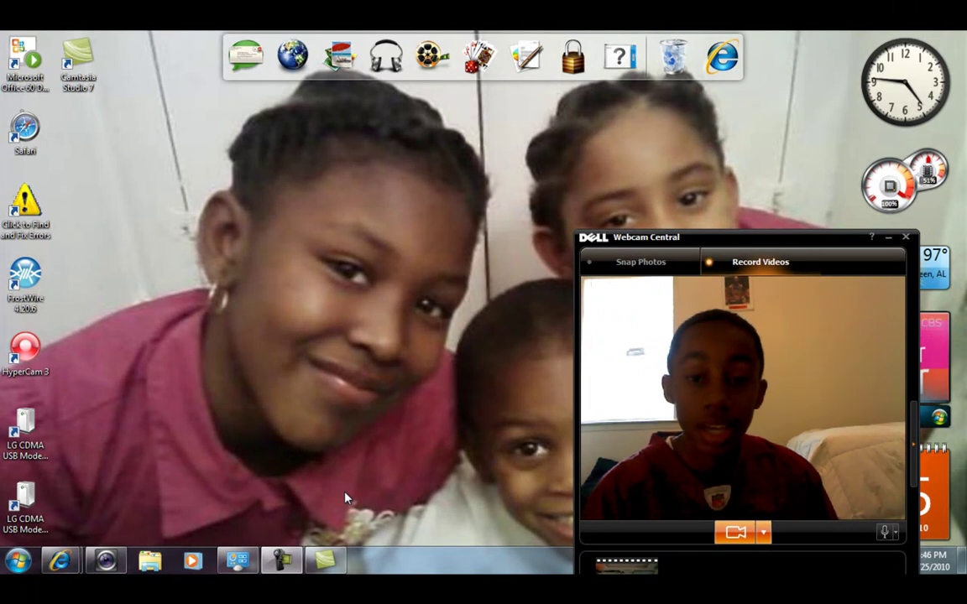
# Import THE21.mp4 into the clip bin and drag it onto the Video 1 track.
pyautogui.click(327, 560)
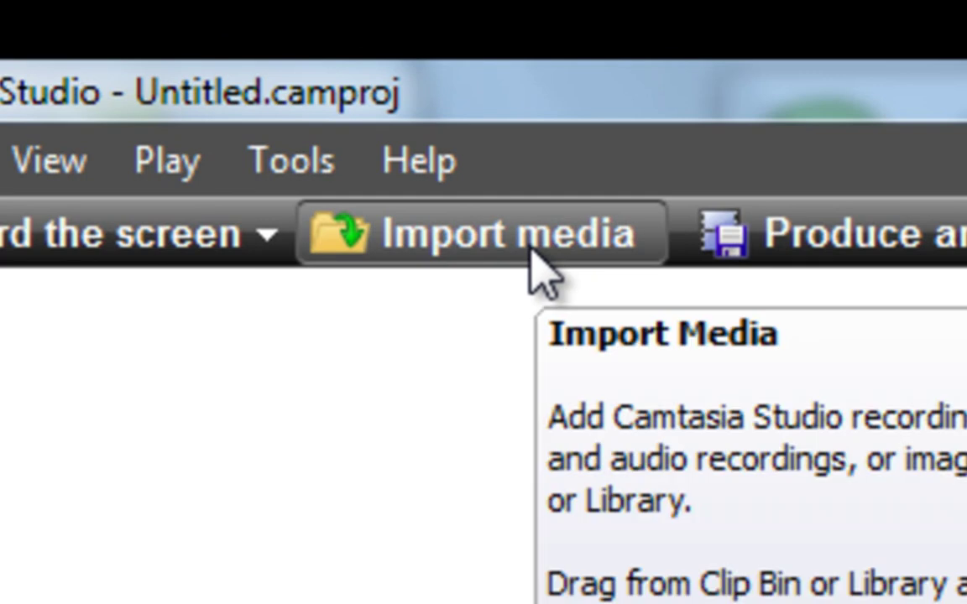
pyautogui.click(532, 252)
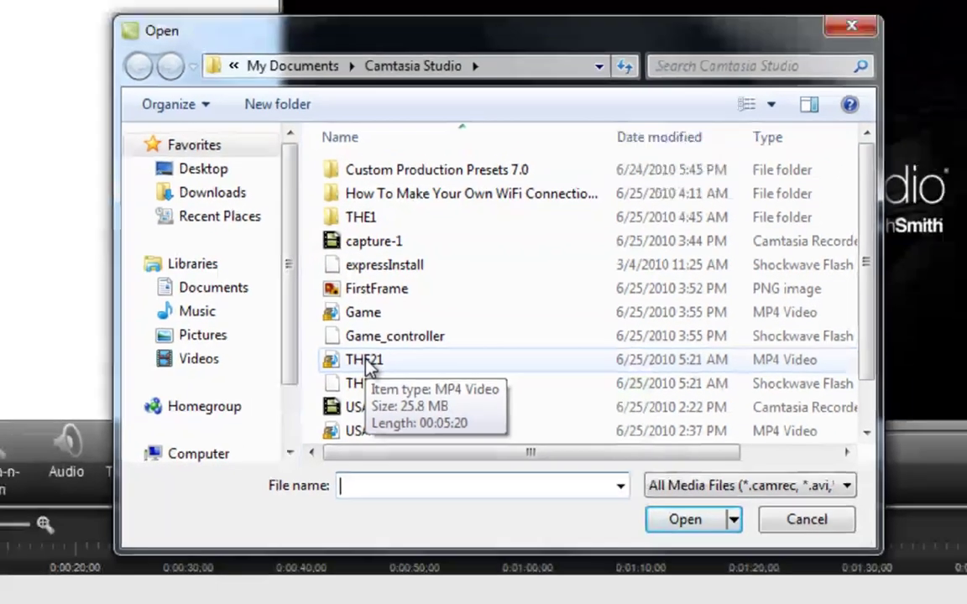
pyautogui.doubleClick(366, 361)
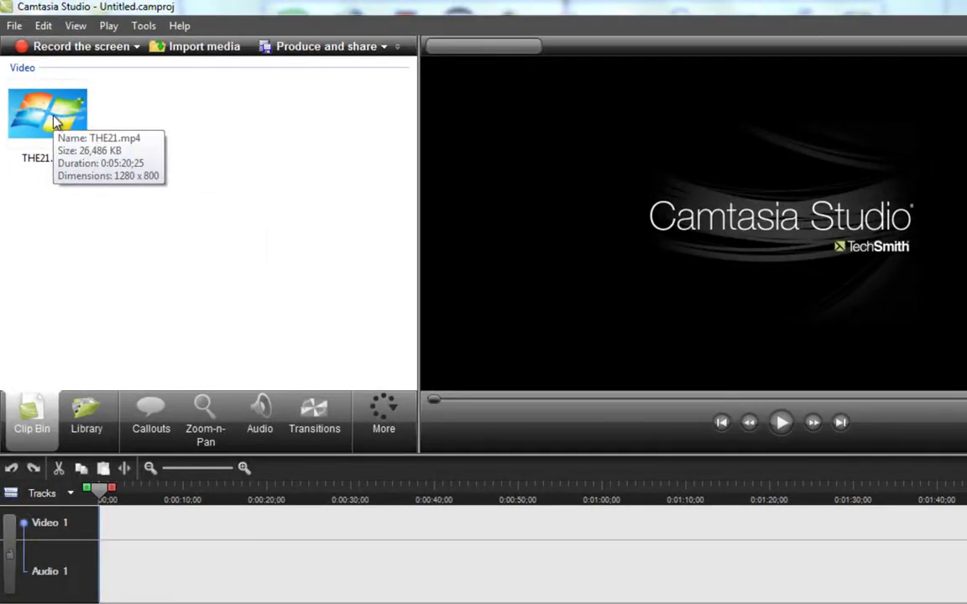
pyautogui.click(55, 122)
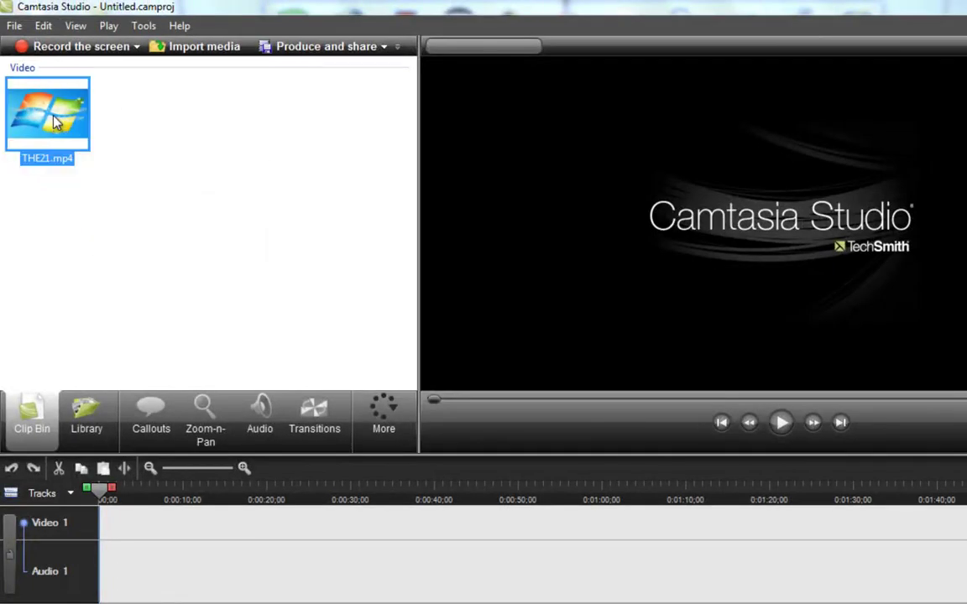
pyautogui.moveTo(117, 270); pyautogui.dragTo(121, 521)
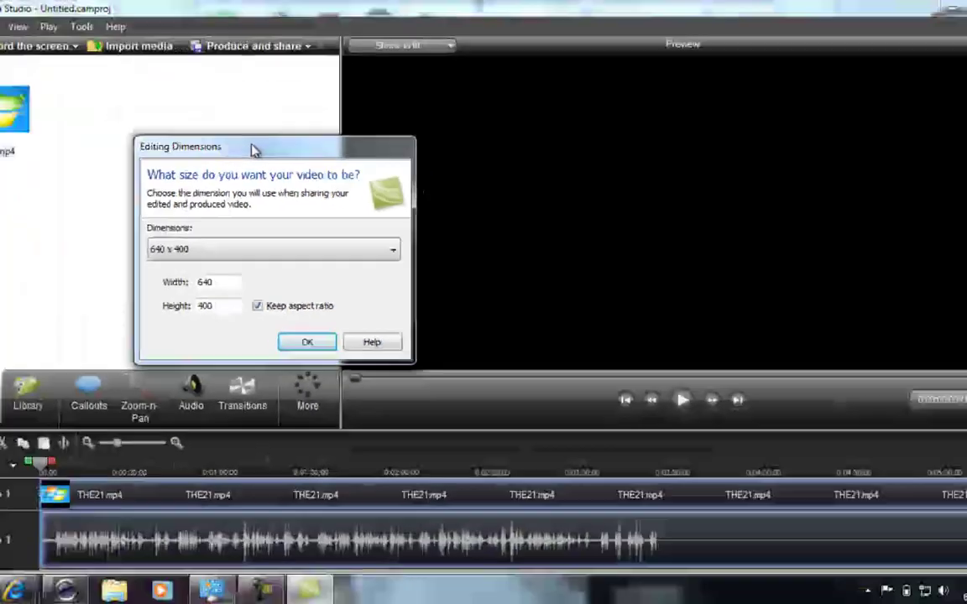
# Change the editing dimensions from 640 x 400 to 1280 x 800, relocking the aspect ratio.
pyautogui.moveTo(256, 150); pyautogui.dragTo(184, 136)
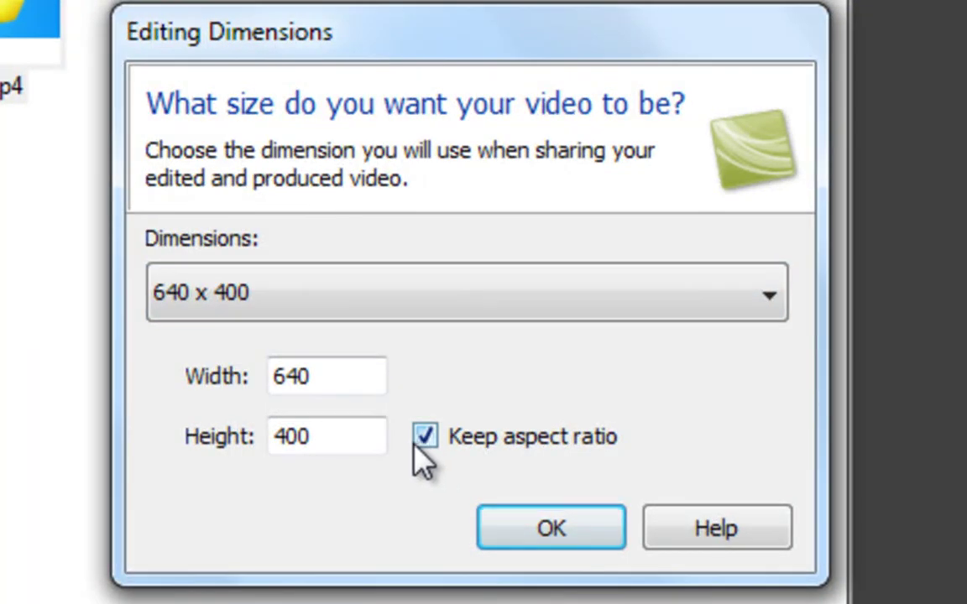
pyautogui.click(424, 439)
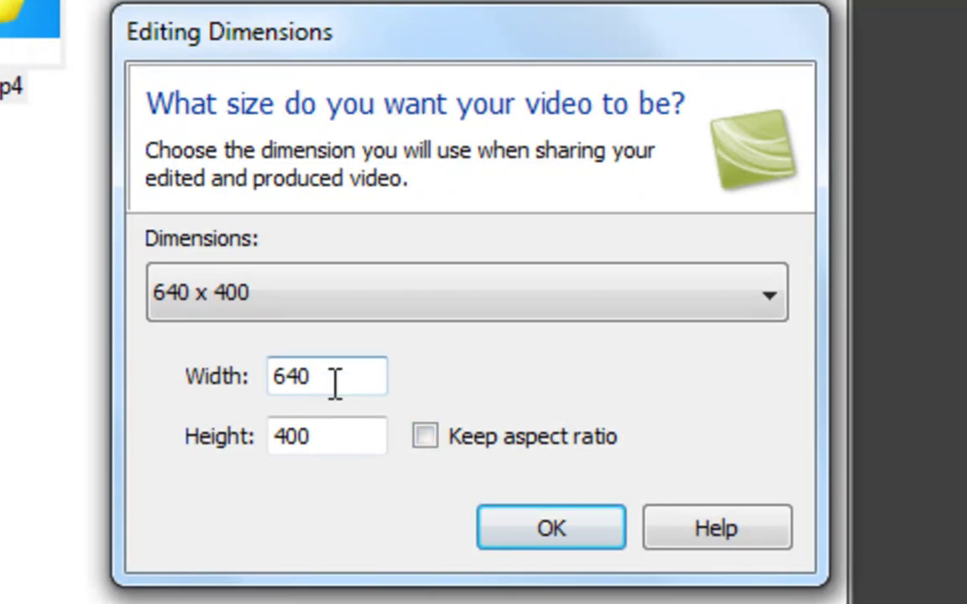
pyautogui.moveTo(335, 385); pyautogui.dragTo(200, 369)
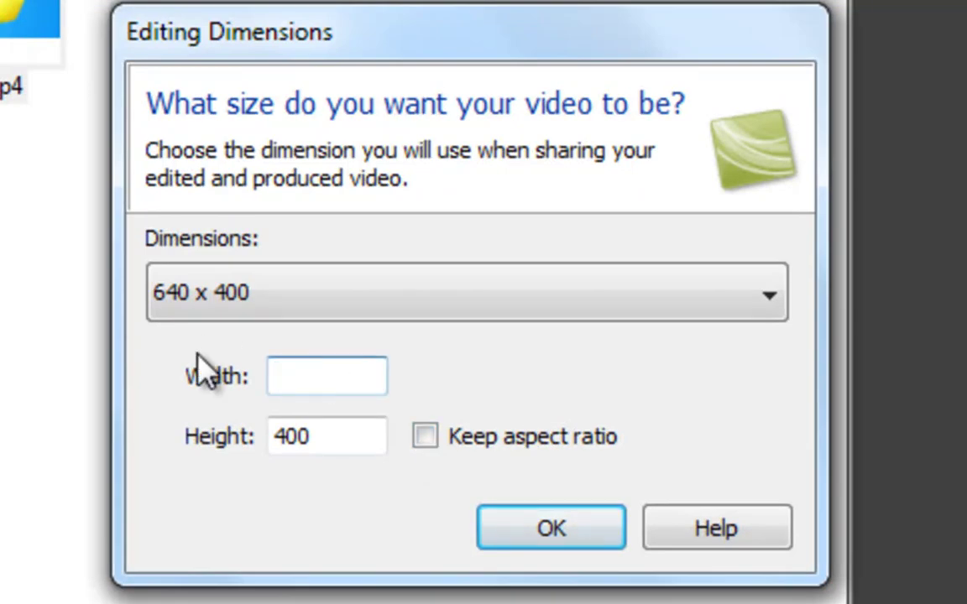
pyautogui.write('1280')
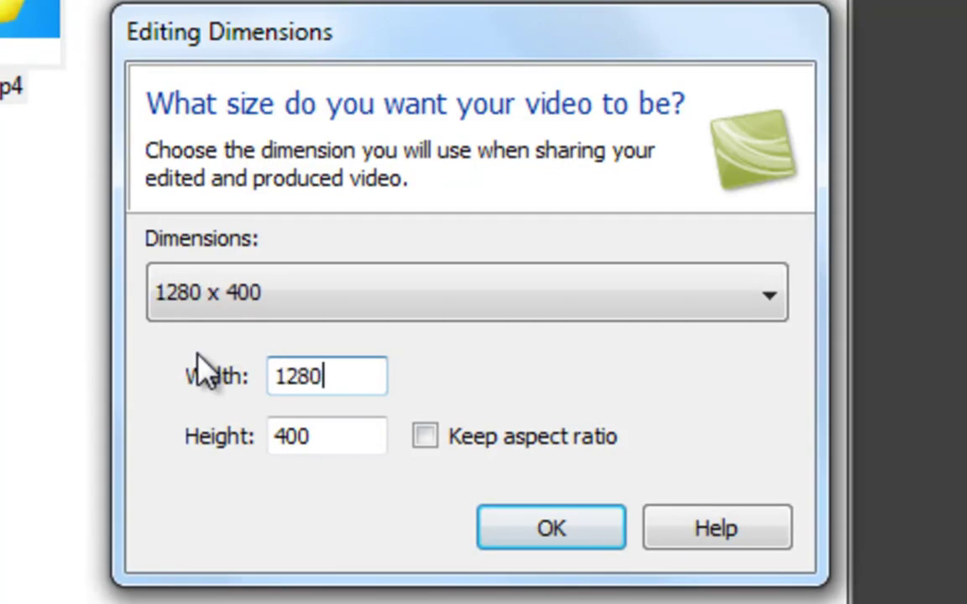
pyautogui.moveTo(328, 437); pyautogui.dragTo(216, 450)
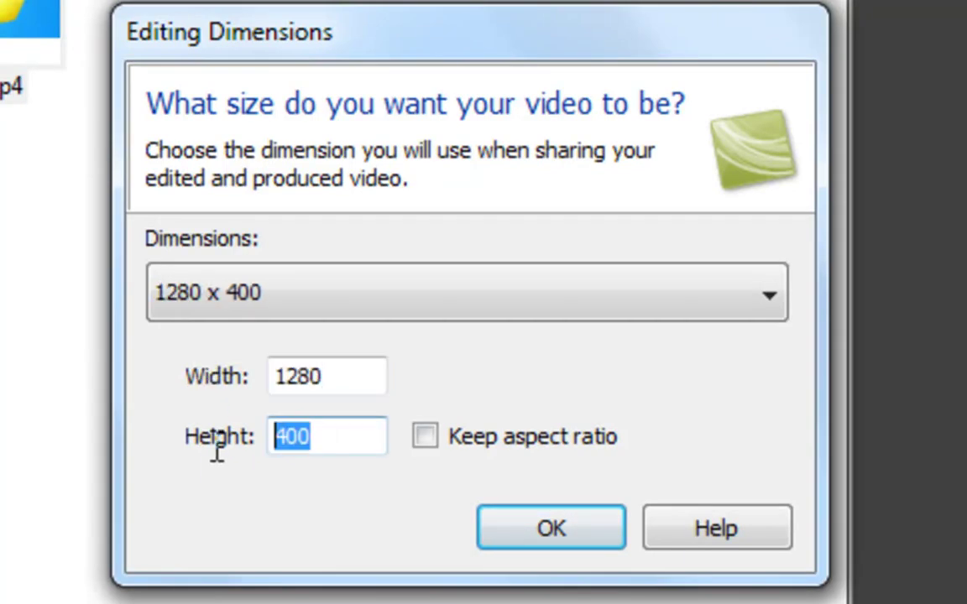
pyautogui.press('BackSpace')
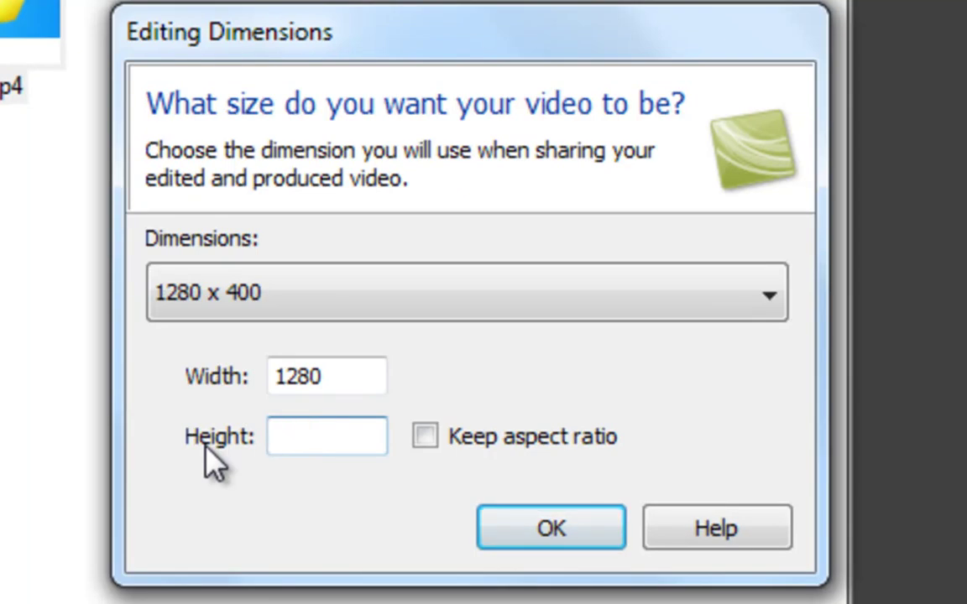
pyautogui.write('800')
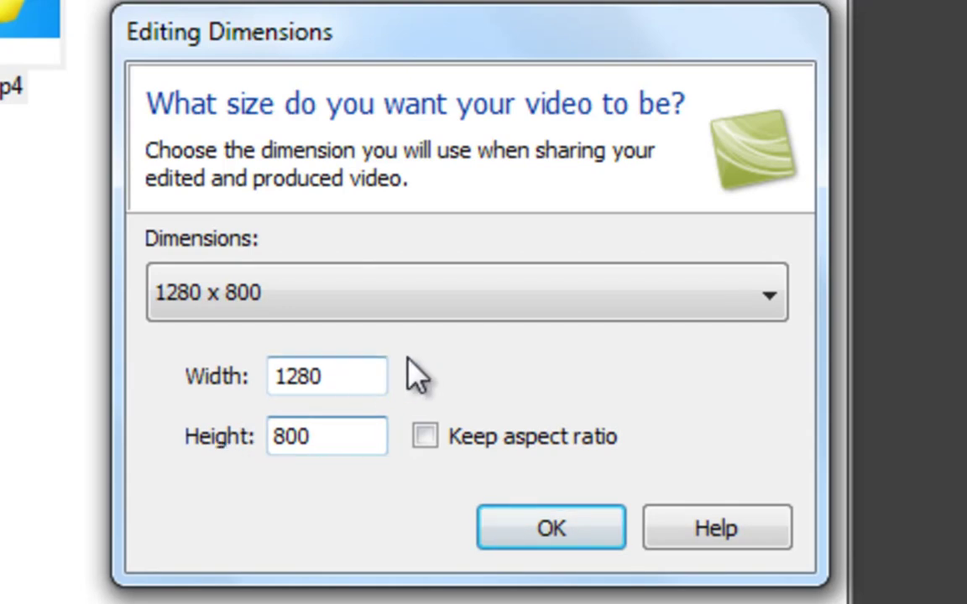
pyautogui.click(426, 436)
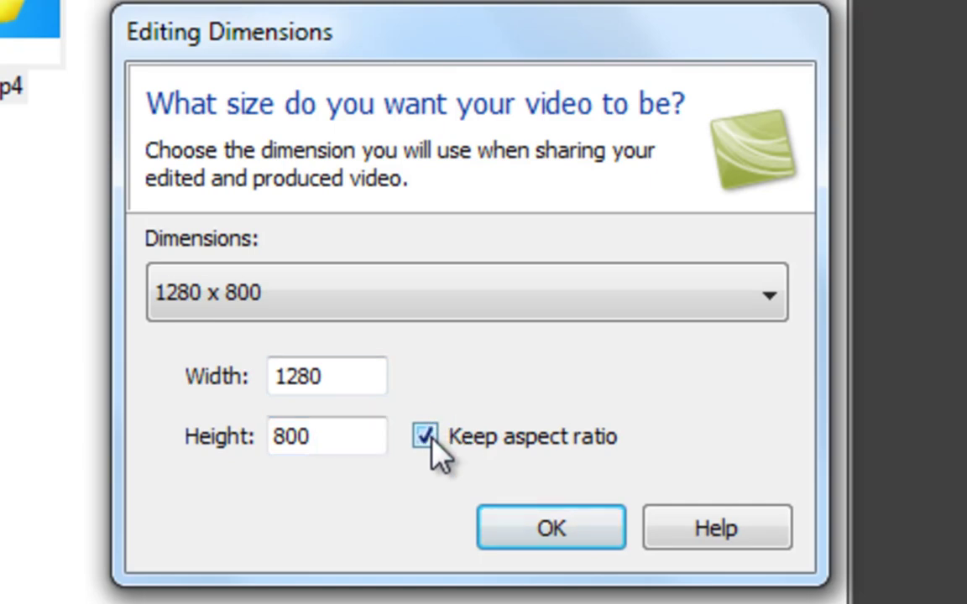
pyautogui.click(542, 529)
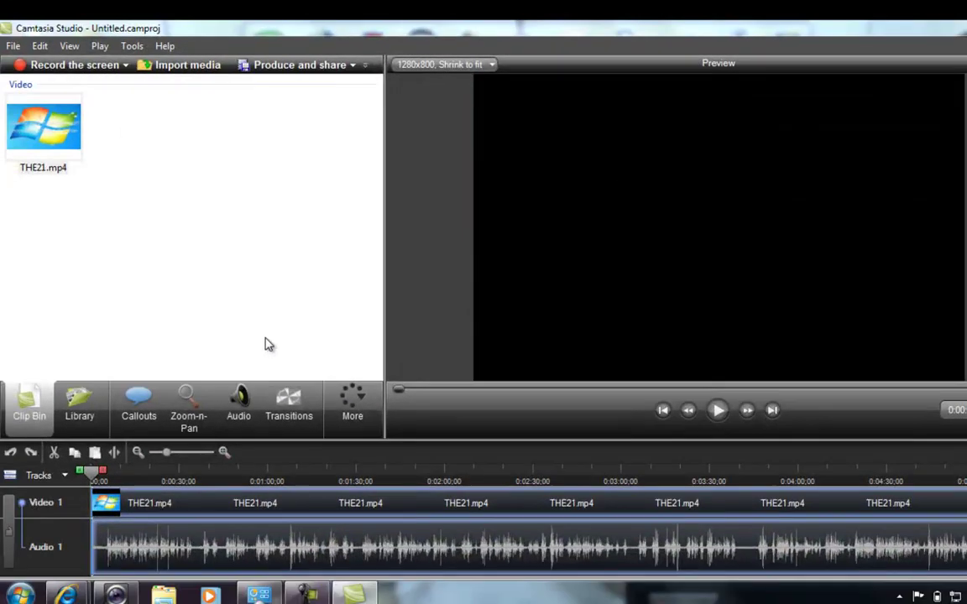
pyautogui.moveTo(430, 74)
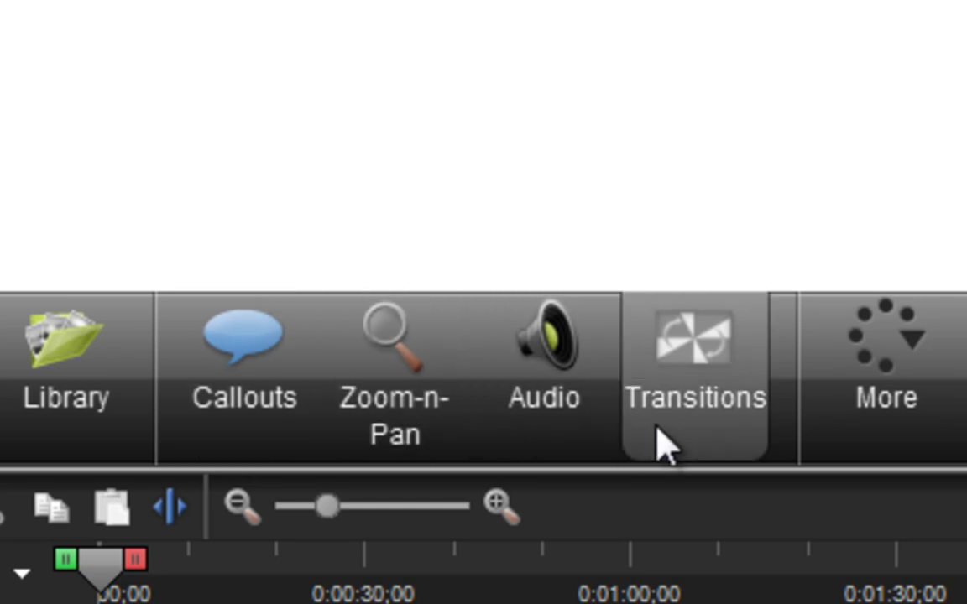
pyautogui.click(918, 428)
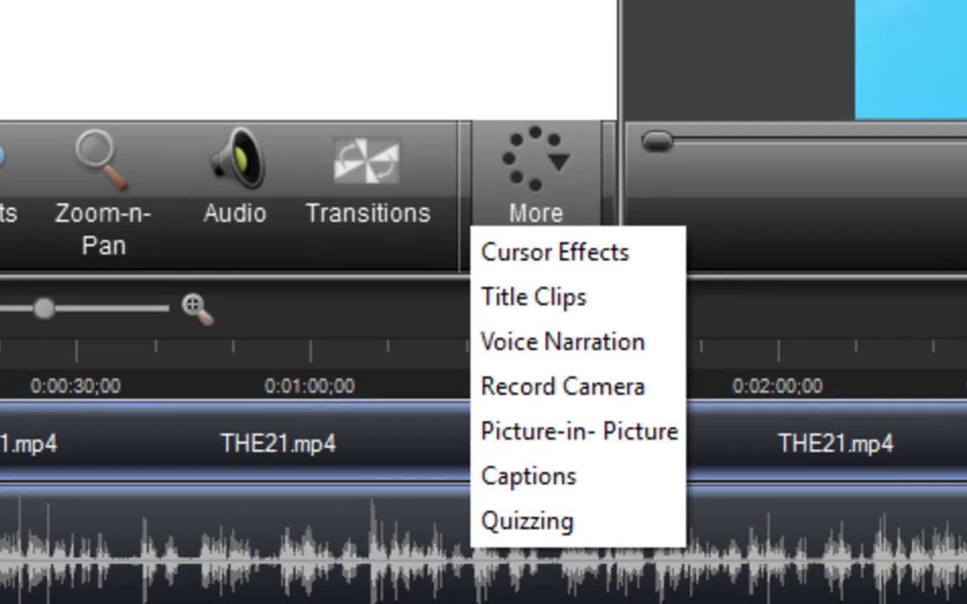
pyautogui.press('Escape')
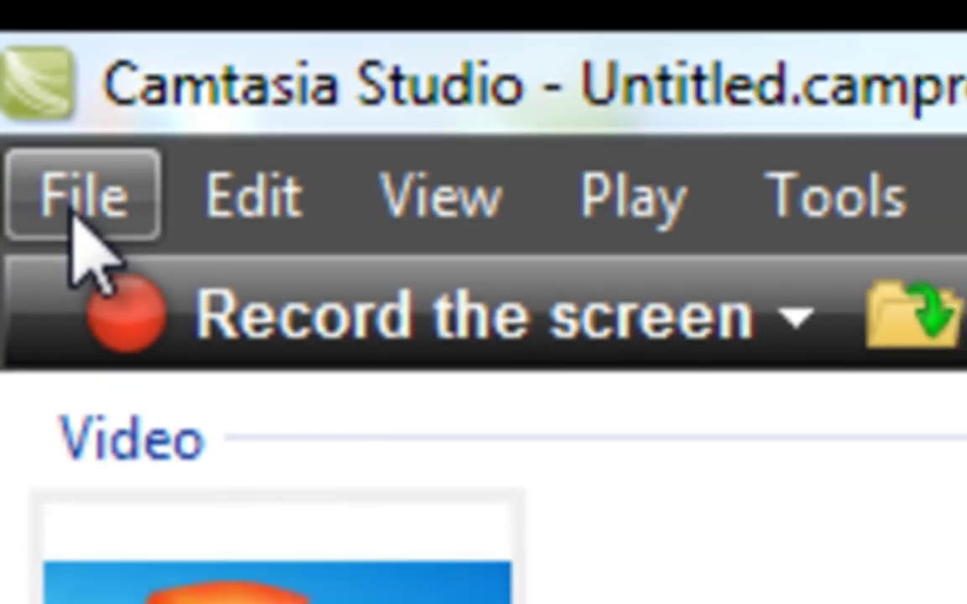
# Open the Production Wizard via the File menu's Produce and share command.
pyautogui.click(90, 244)
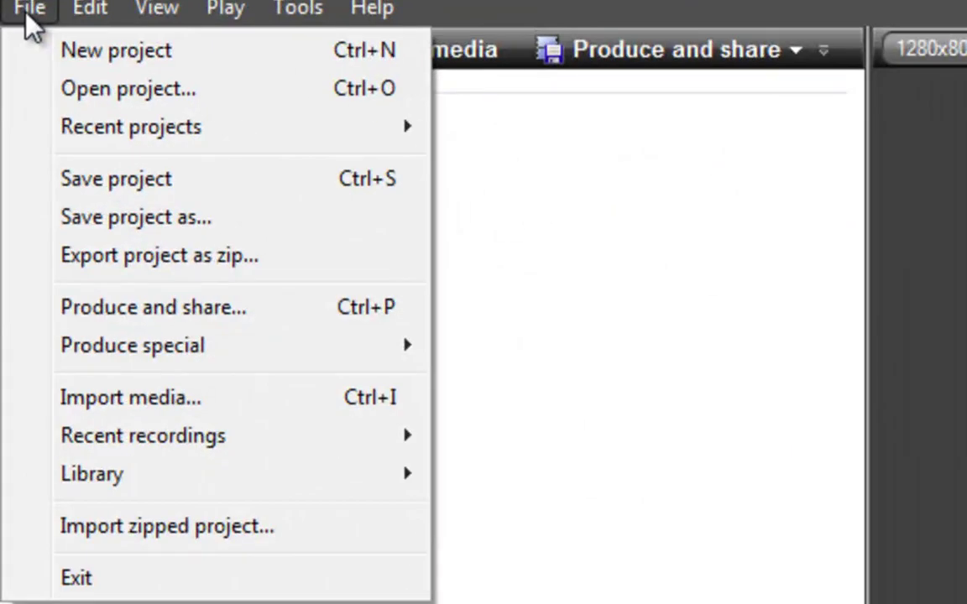
pyautogui.click(134, 308)
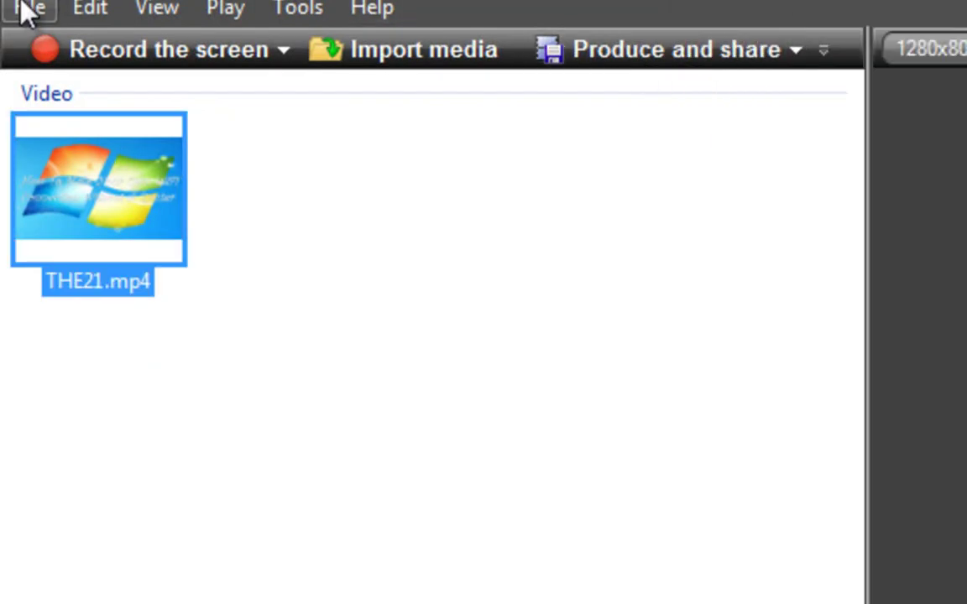
pyautogui.click(26, 10)
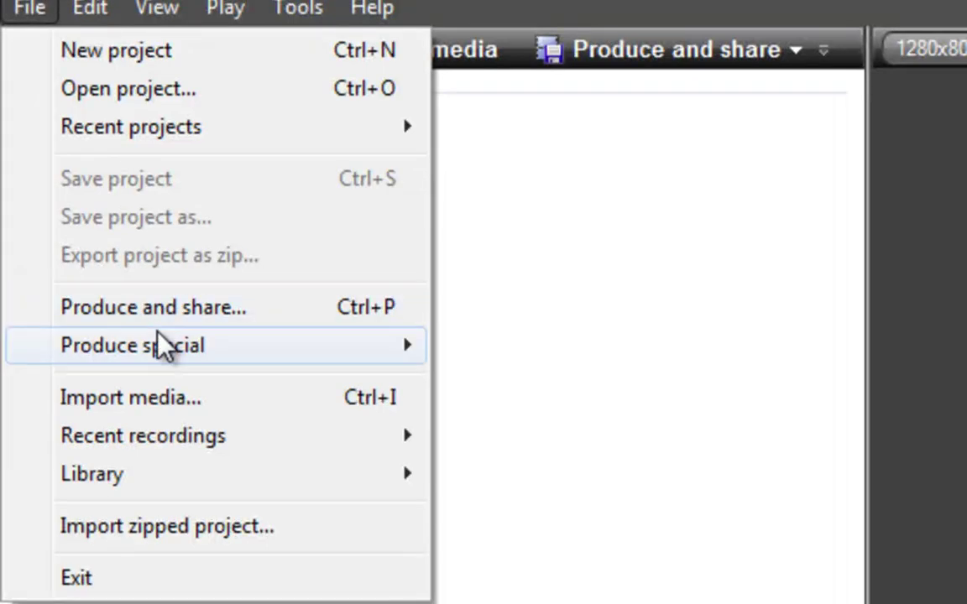
pyautogui.moveTo(160, 351)
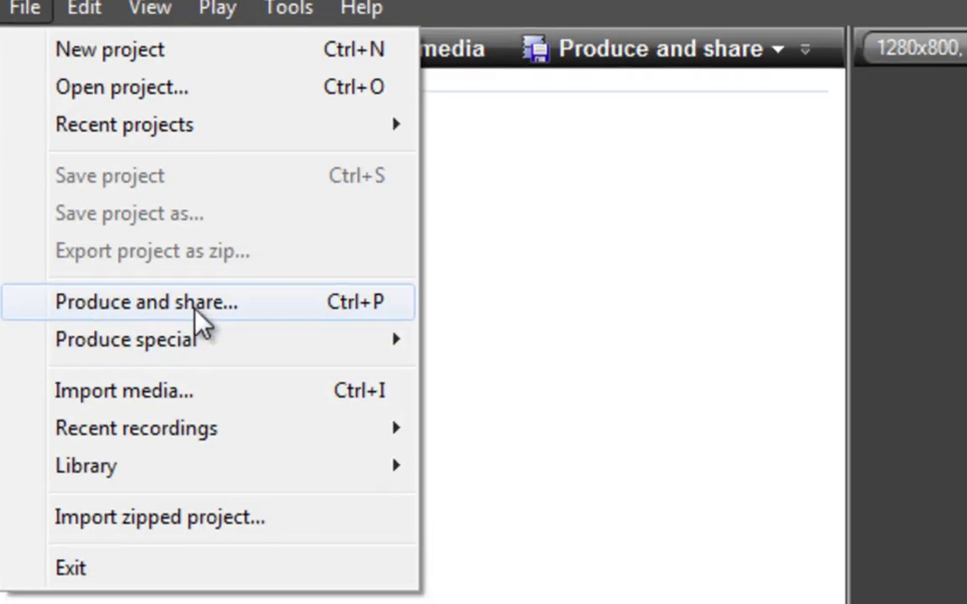
pyautogui.click(200, 316)
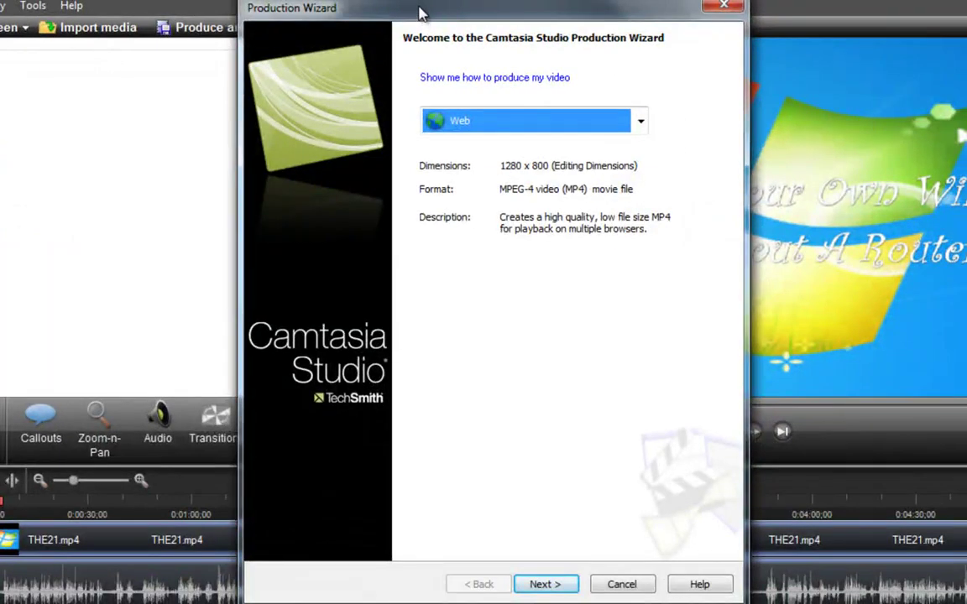
# Try the HD preset, return to the Web preset, and advance to the save location step.
pyautogui.moveTo(422, 13); pyautogui.dragTo(150, 67)
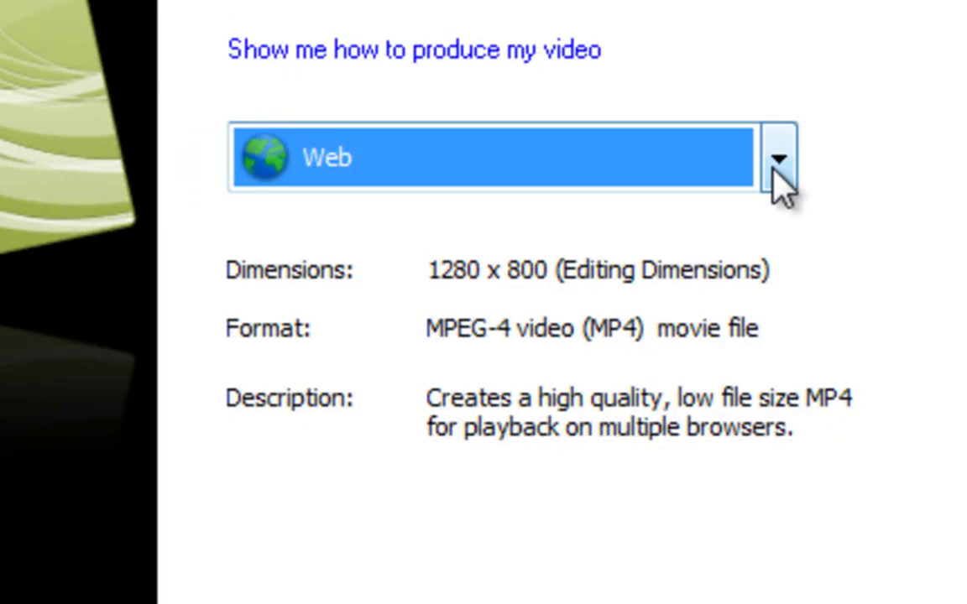
pyautogui.click(778, 162)
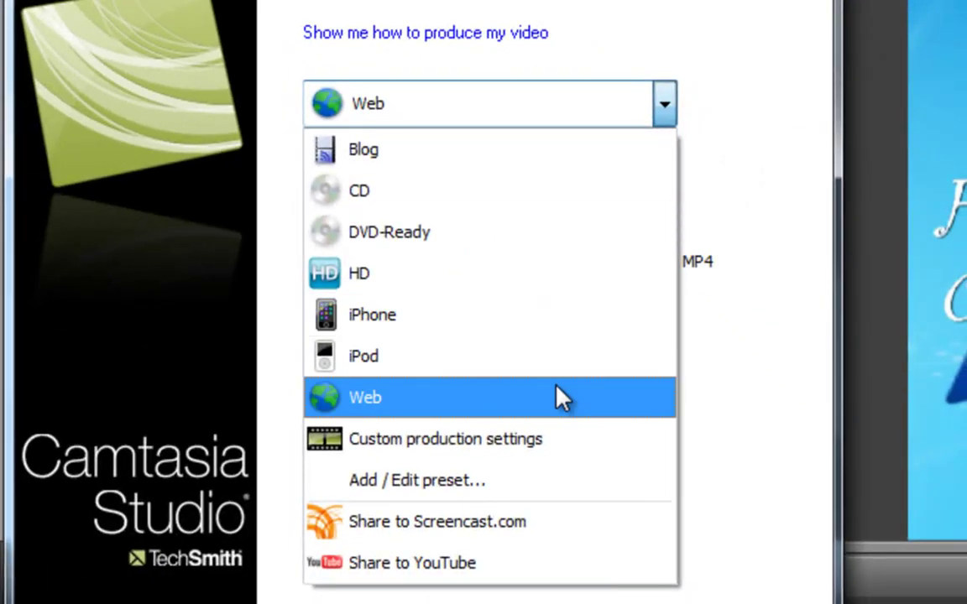
pyautogui.click(558, 397)
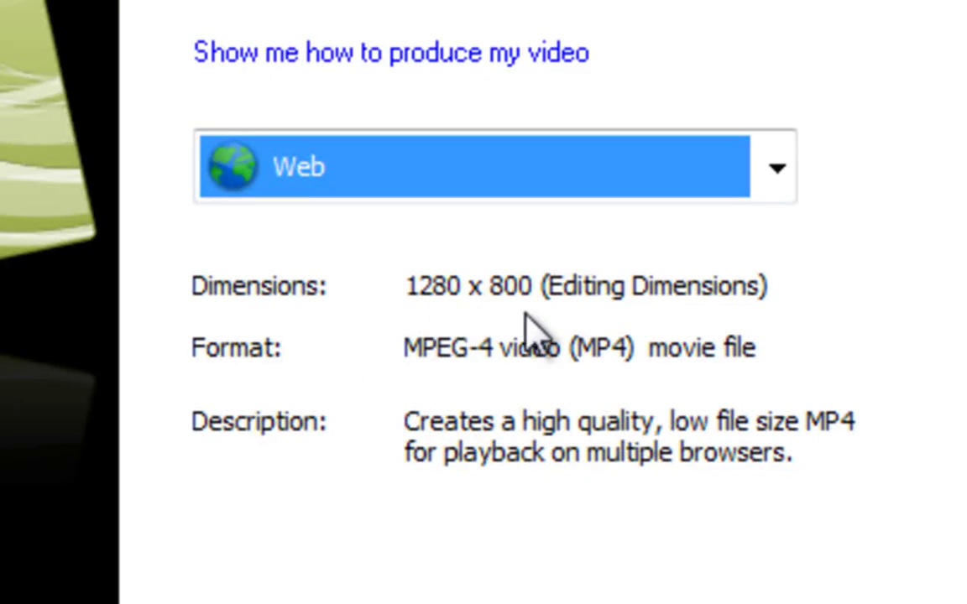
pyautogui.click(777, 168)
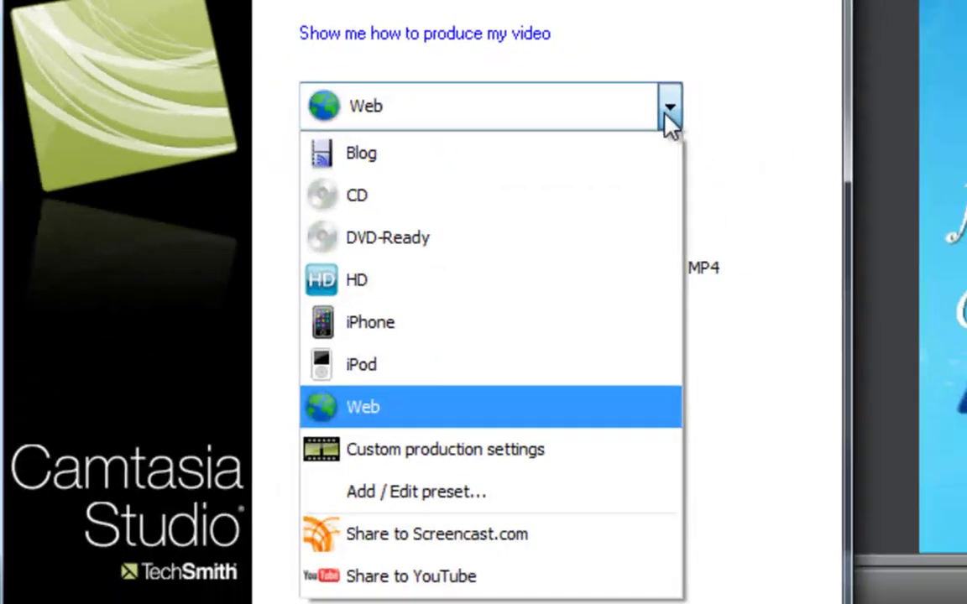
pyautogui.click(611, 289)
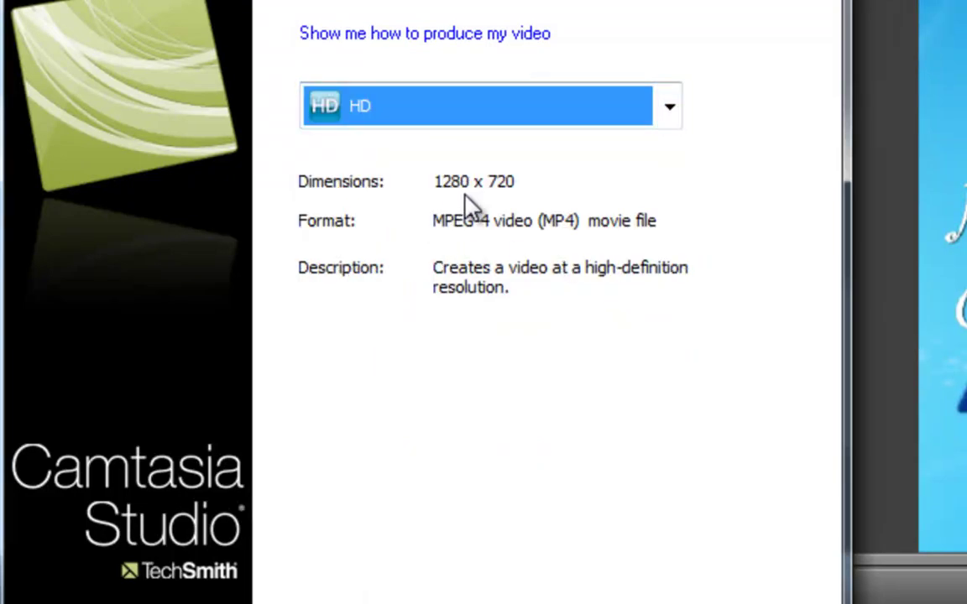
pyautogui.click(669, 107)
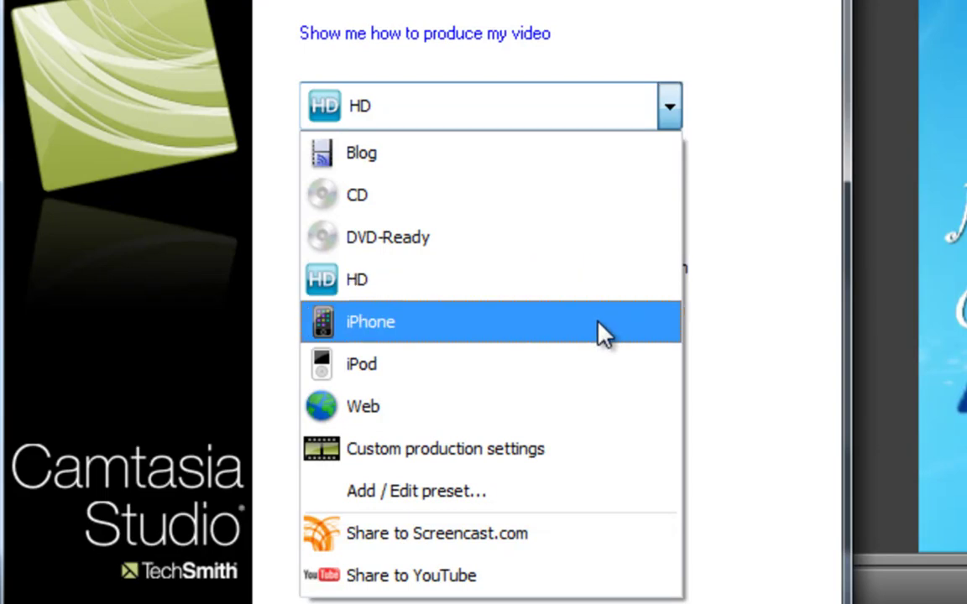
pyautogui.click(579, 400)
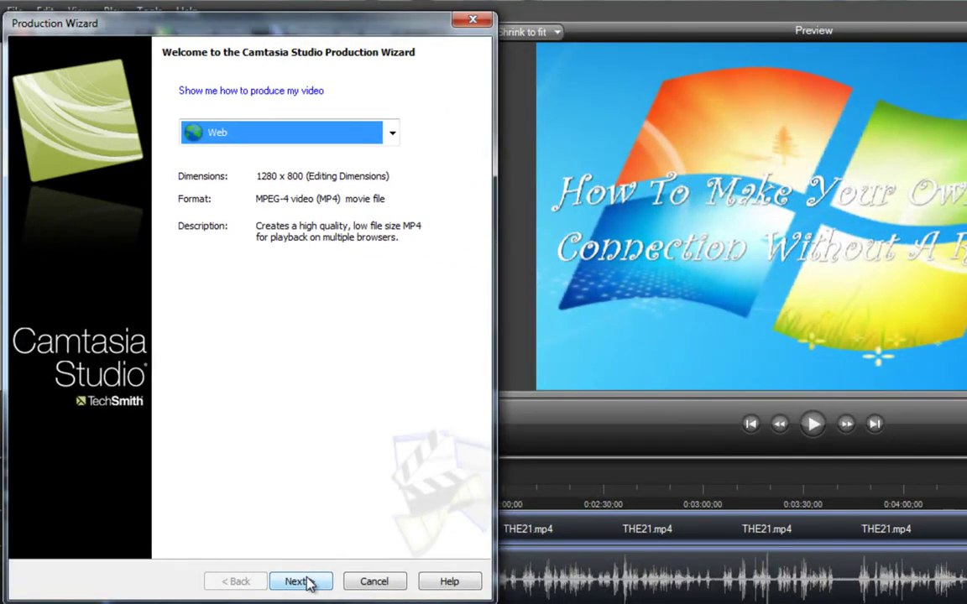
pyautogui.click(309, 583)
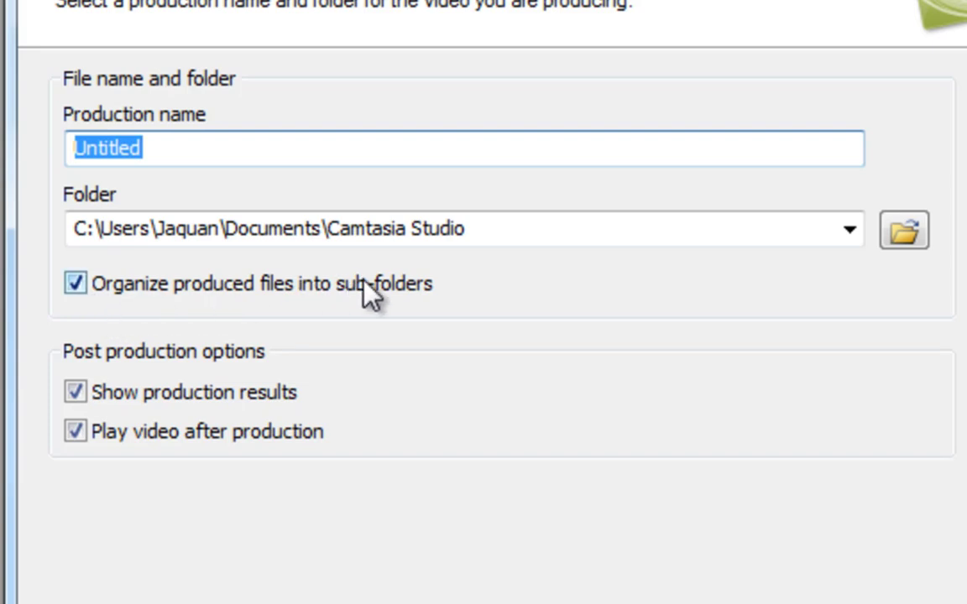
# Turn off organizing produced files into sub-folders and clear the production name.
pyautogui.click(81, 283)
pyautogui.doubleClick(163, 149)
pyautogui.press('BackSpace')
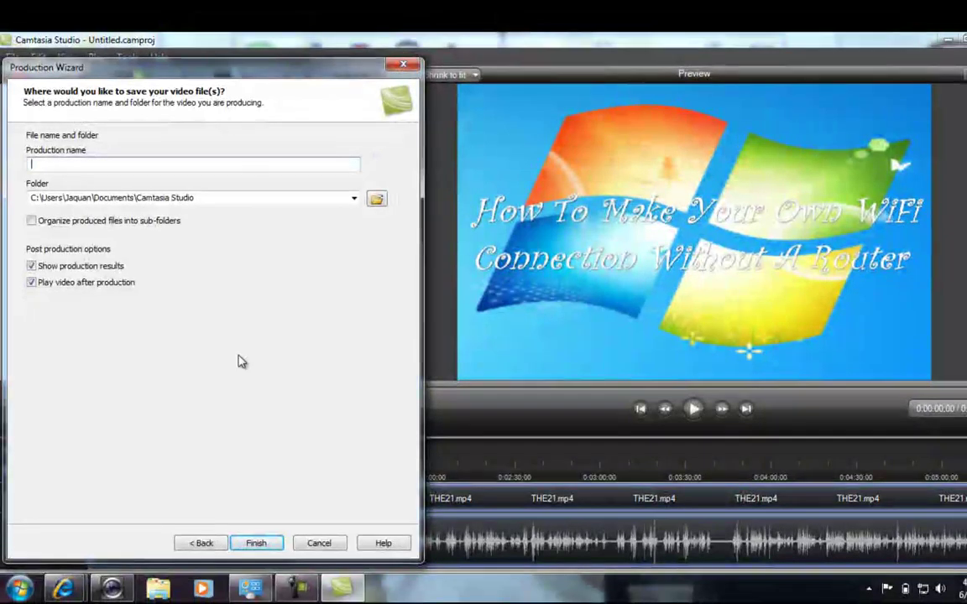
# Close the wizard and quit Camtasia without saving the Untitled project.
pyautogui.click(402, 67)
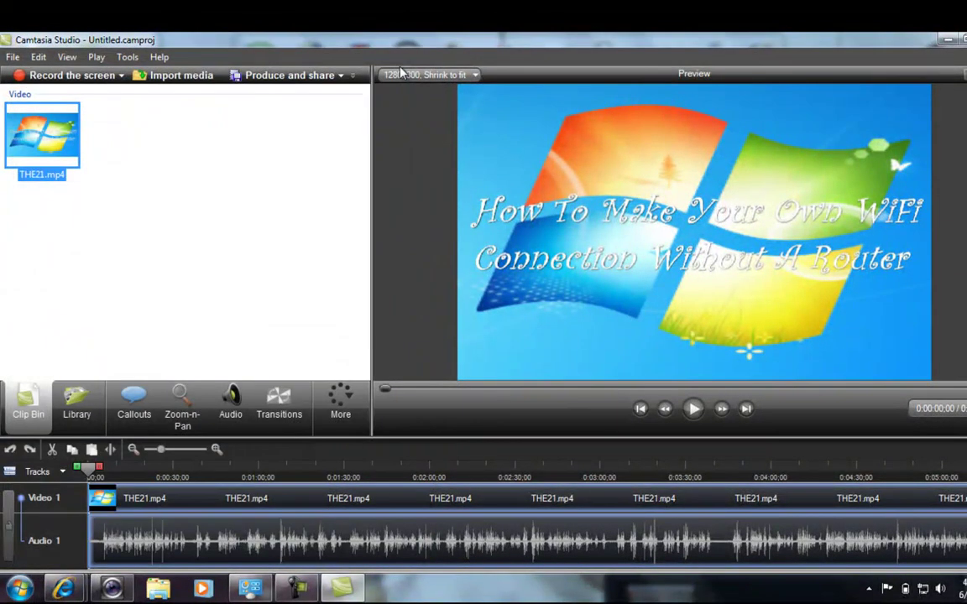
pyautogui.click(865, 36)
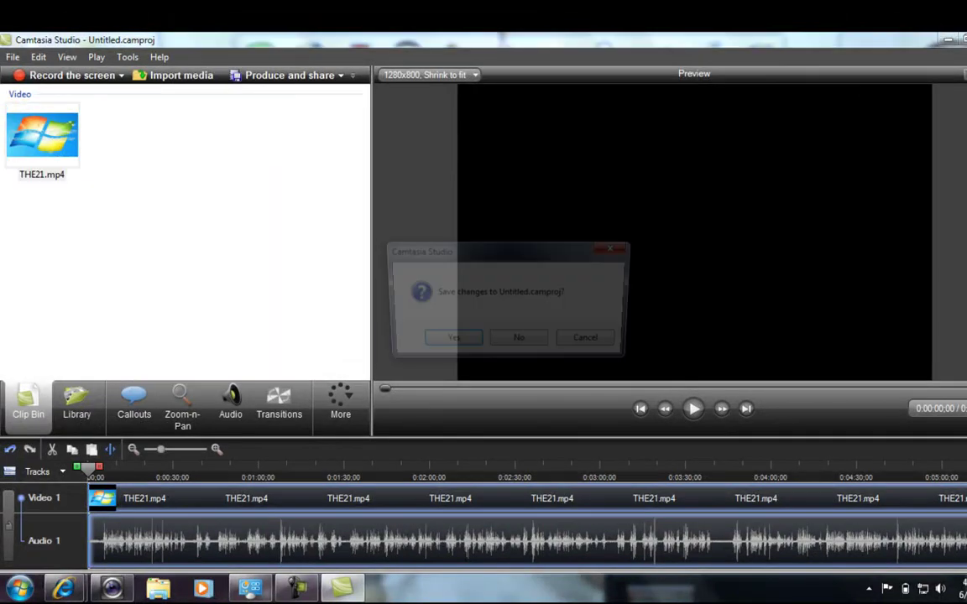
pyautogui.click(522, 344)
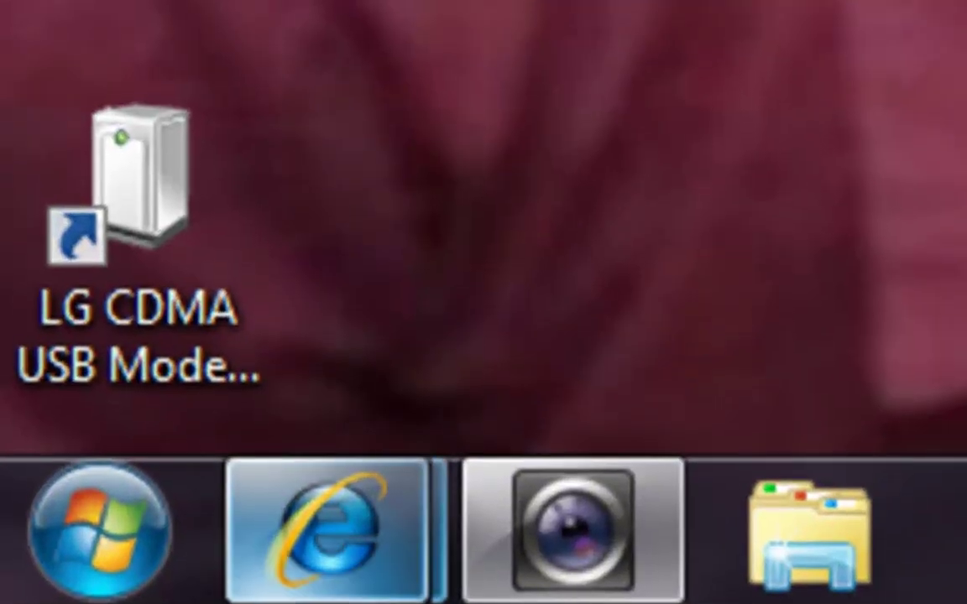
# Bring the YouTube WiFi tutorial page forward maximized and show its 720p quality choices.
pyautogui.moveTo(63, 589)
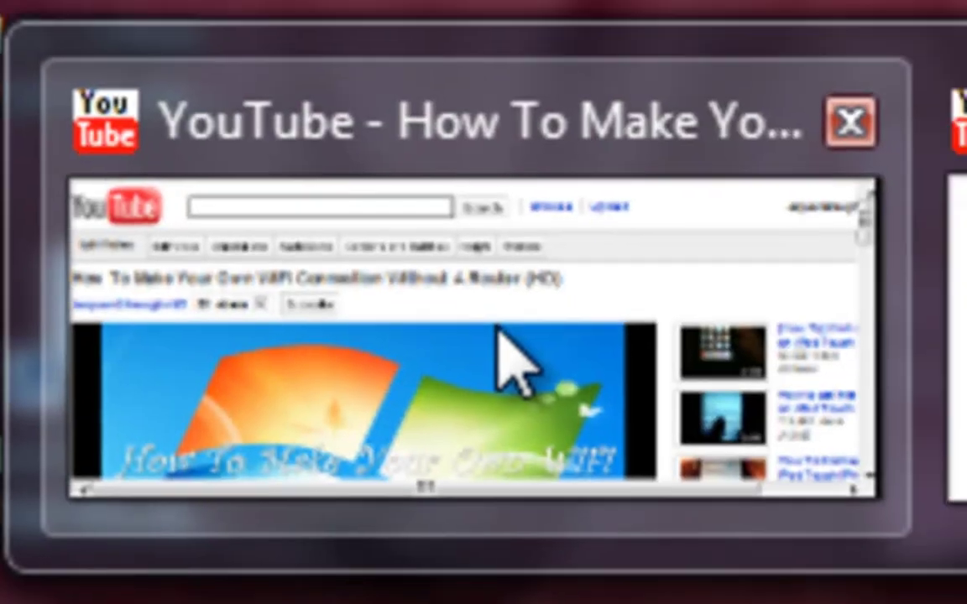
pyautogui.click(527, 281)
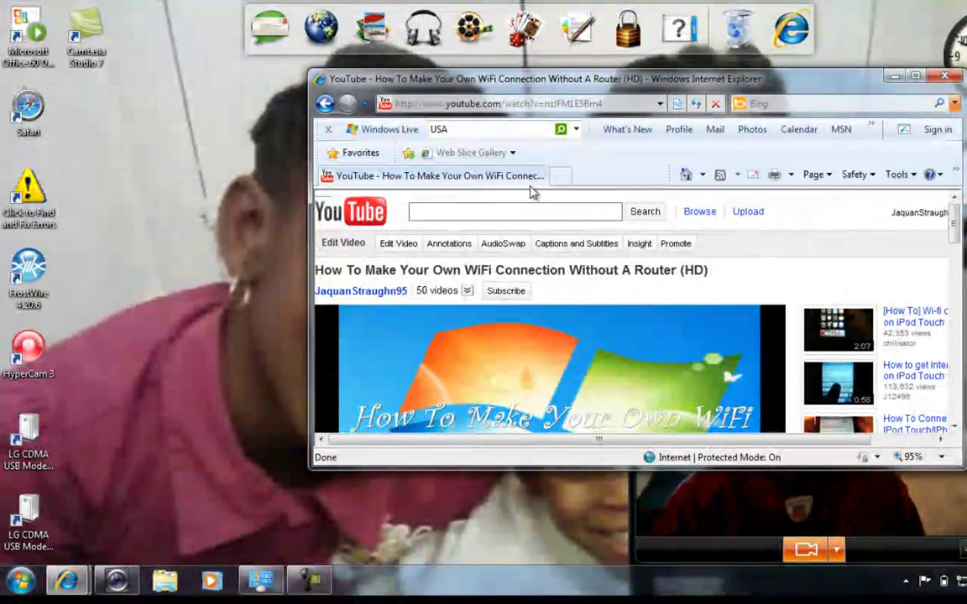
pyautogui.click(916, 77)
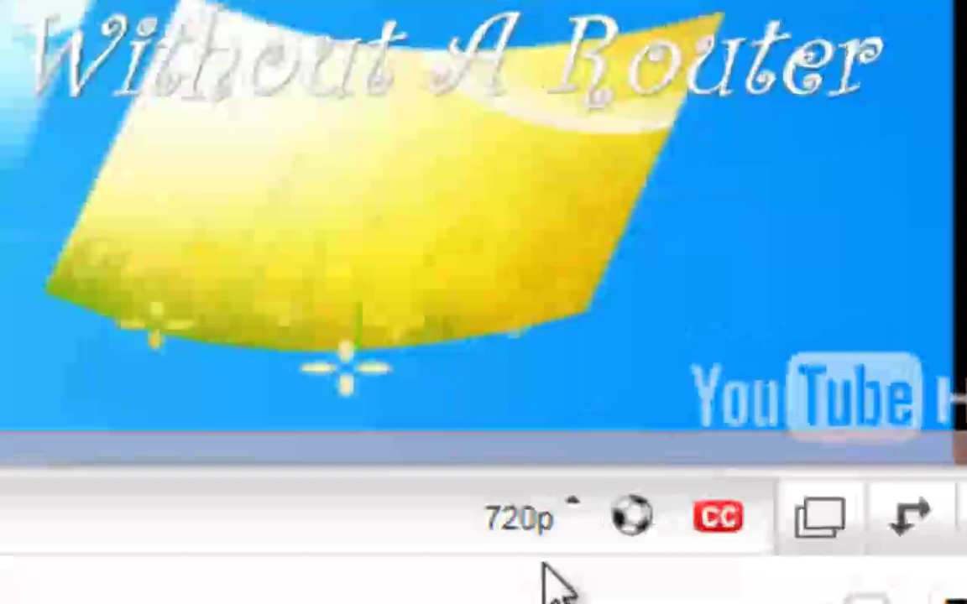
pyautogui.click(463, 504)
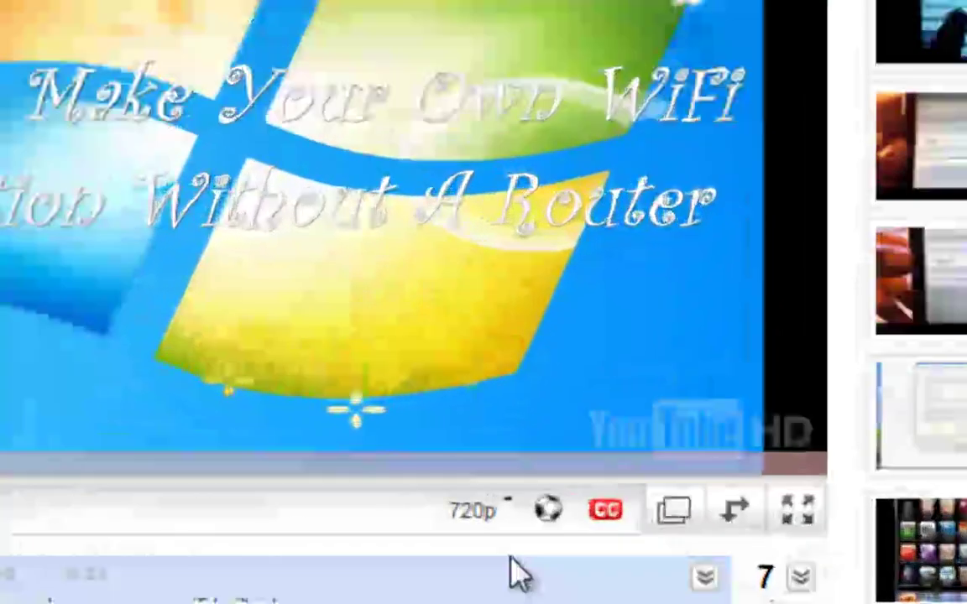
pyautogui.click(462, 506)
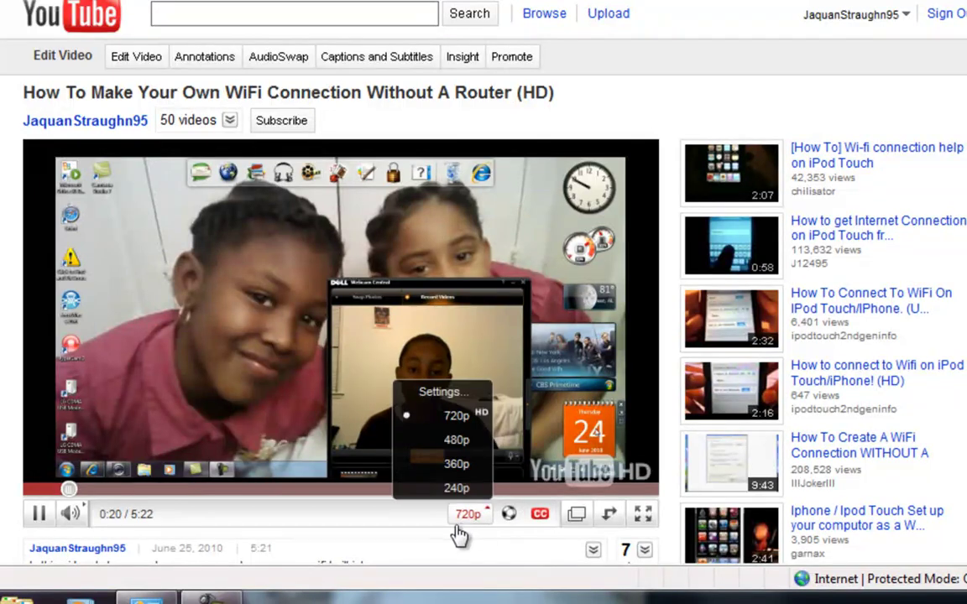
# Pause the WiFi tutorial video at 0:36 of 5:22.
pyautogui.moveTo(470, 528)
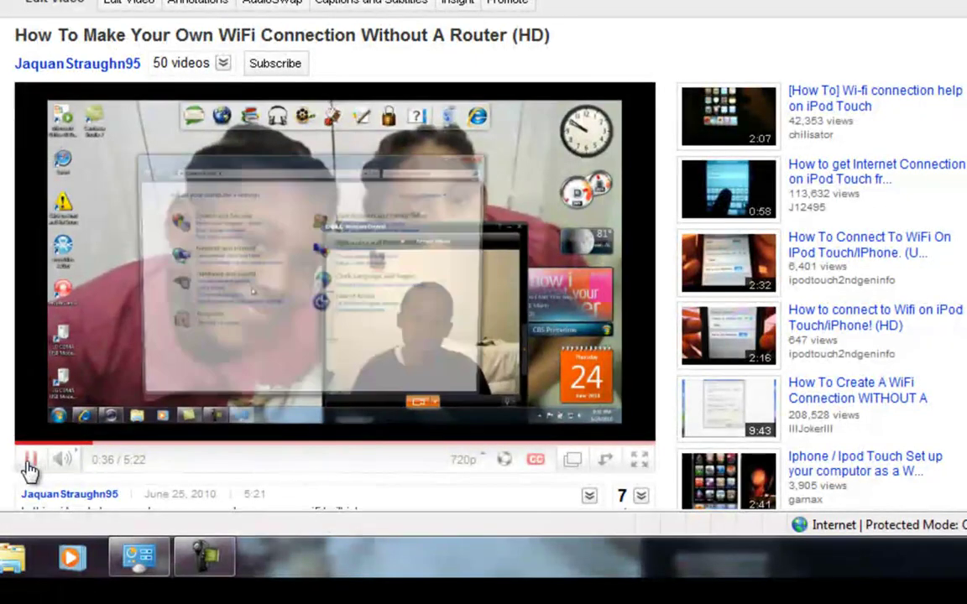
pyautogui.click(30, 468)
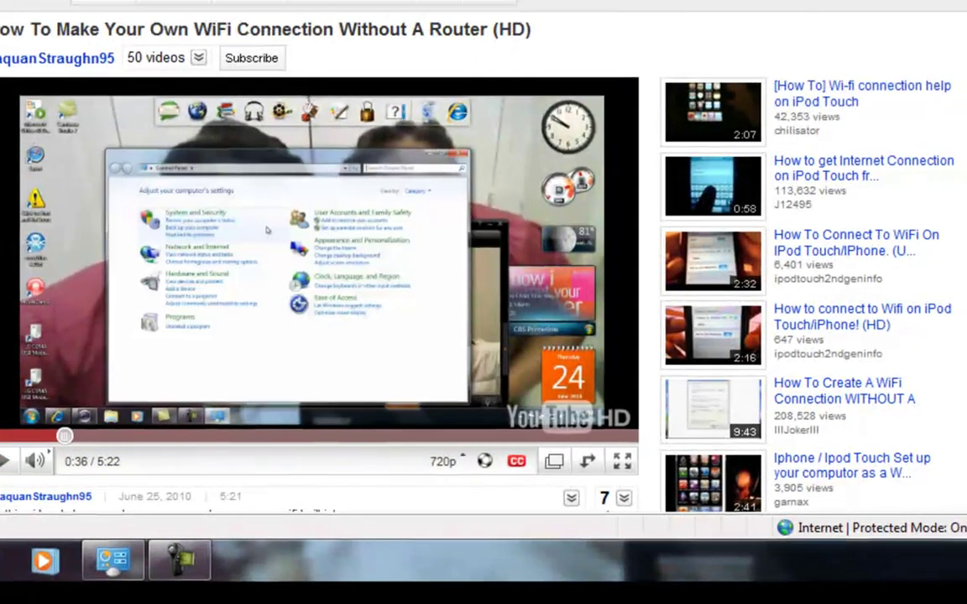